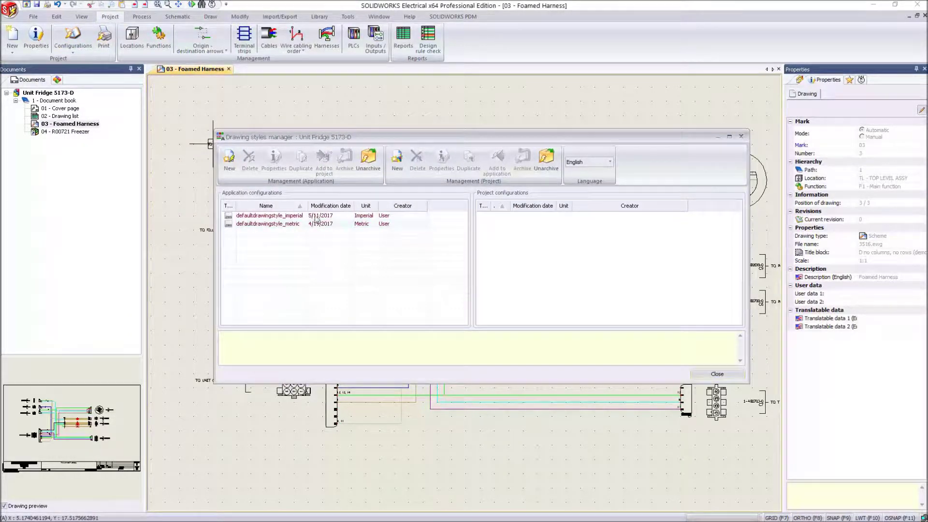
# Step: Add defaultdrawingstyle_imperial to the project and open its properties
pyautogui.click(317, 216)
pyautogui.click(324, 162)
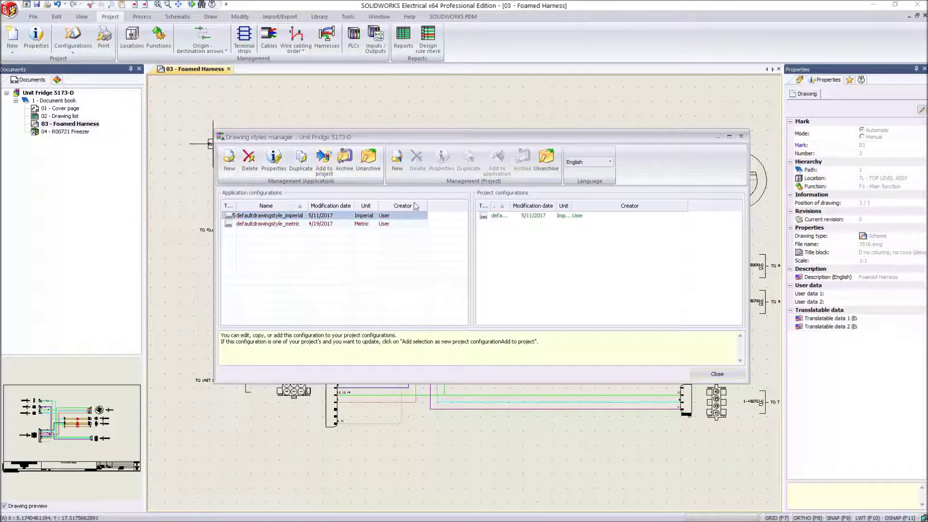
pyautogui.click(495, 216)
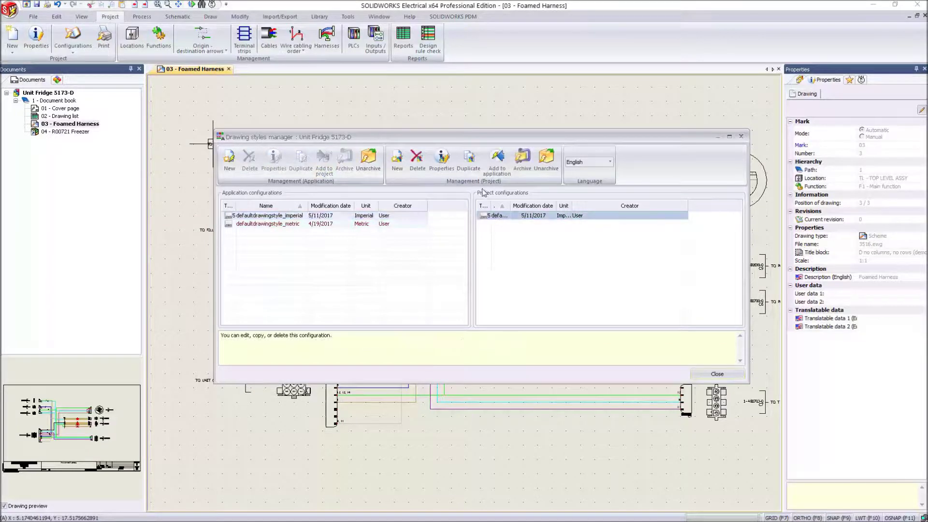
pyautogui.click(442, 164)
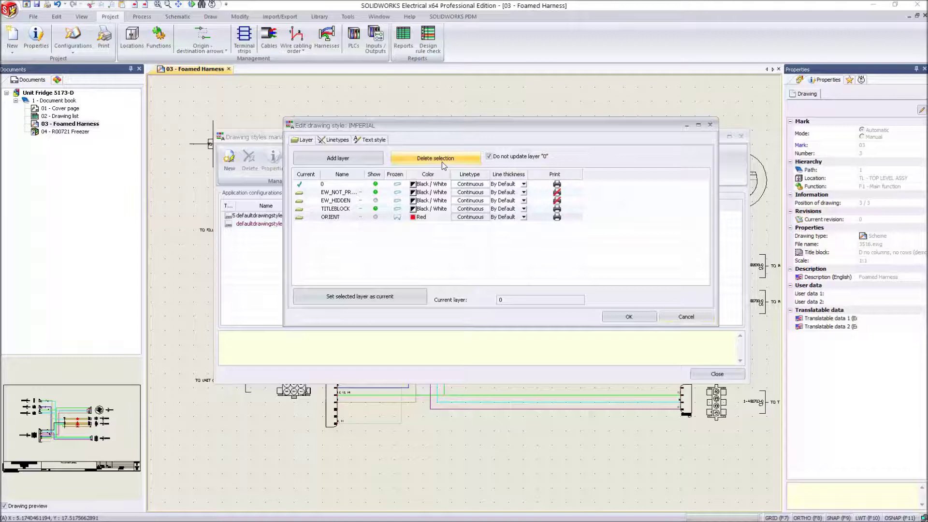
# Step: Create a red Revision layer, make it current, and save the drawing style
pyautogui.click(339, 141)
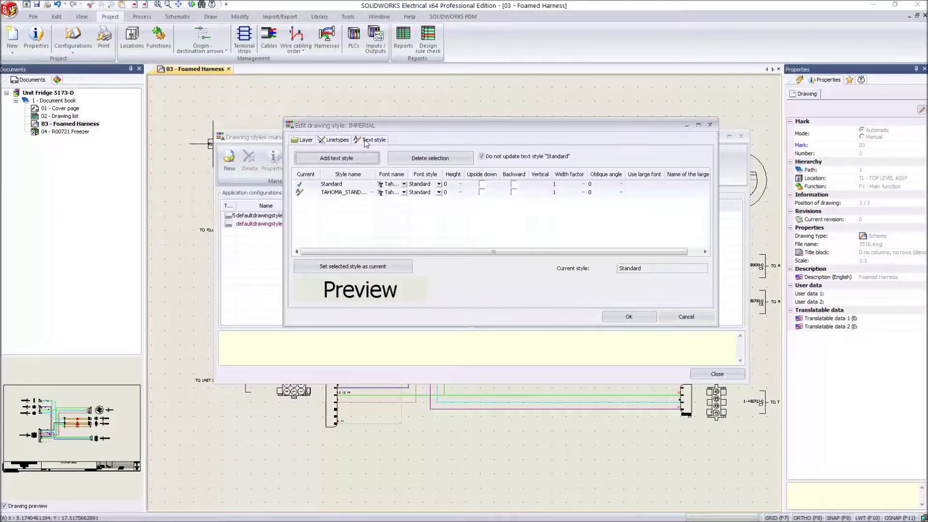
pyautogui.click(305, 140)
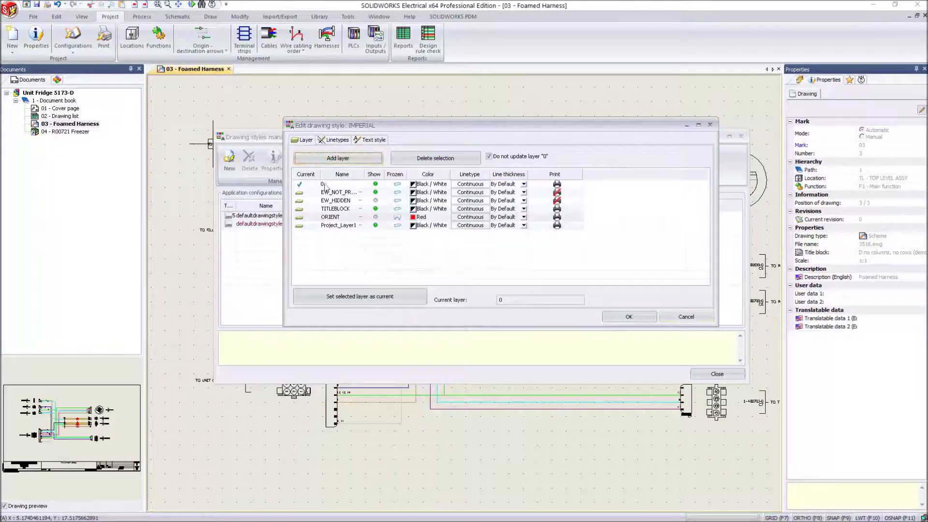
pyautogui.doubleClick(339, 226)
pyautogui.write('Revision')
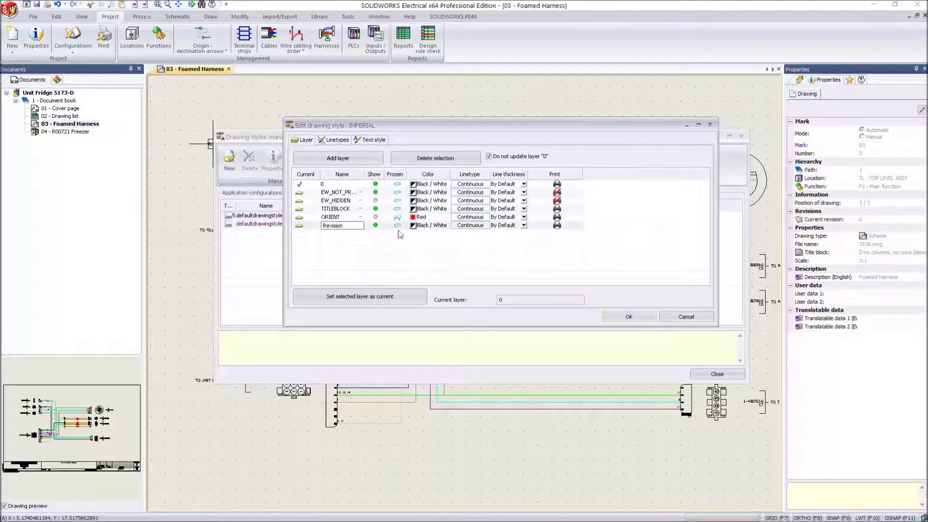
pyautogui.click(423, 226)
pyautogui.click(369, 185)
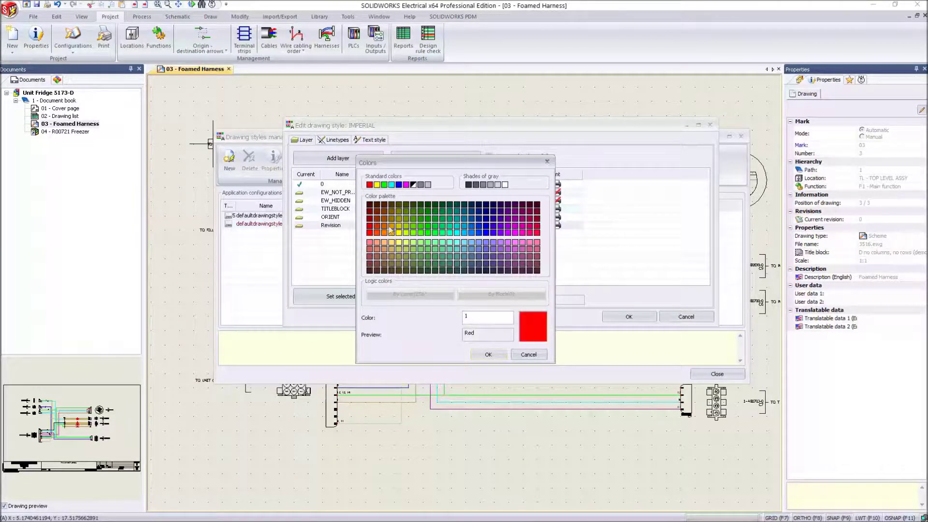
pyautogui.click(496, 357)
pyautogui.click(361, 296)
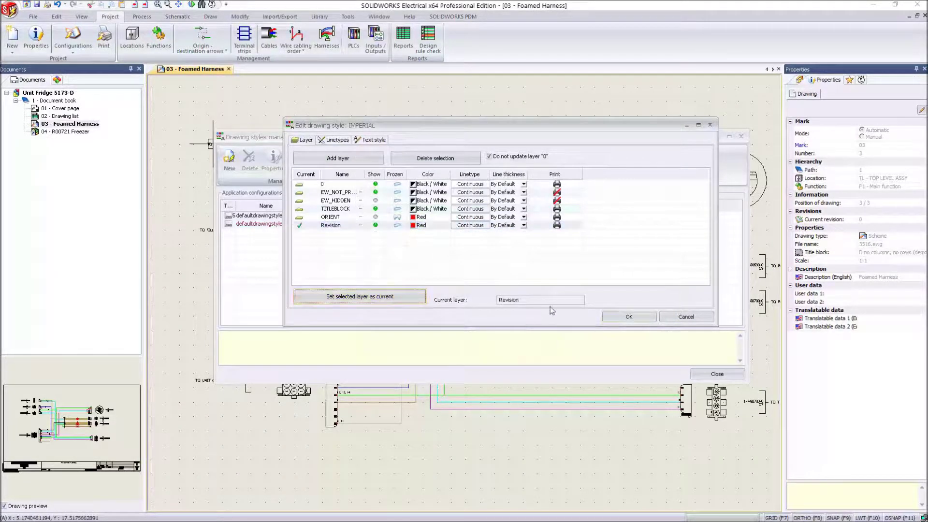
pyautogui.click(611, 316)
pyautogui.click(717, 374)
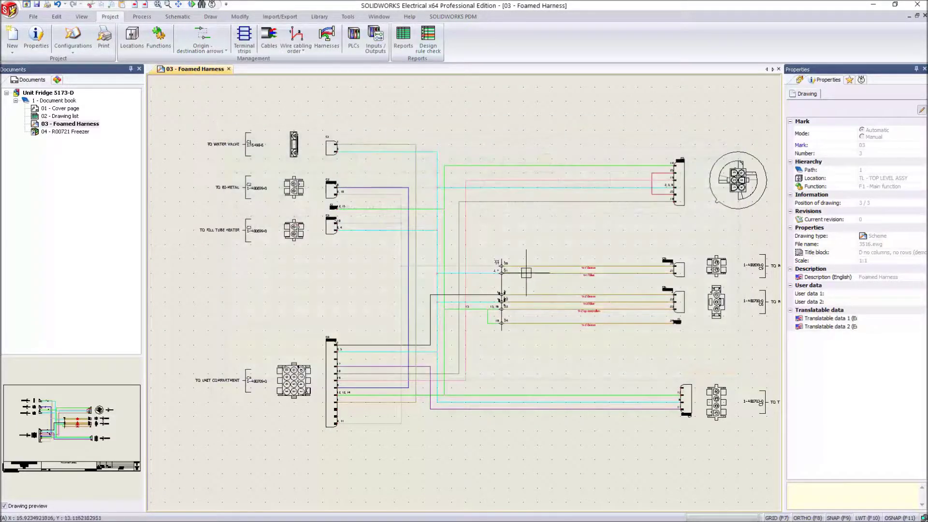
# Step: Set the project's drawing style configuration to the imperial style
pyautogui.click(72, 48)
pyautogui.click(76, 64)
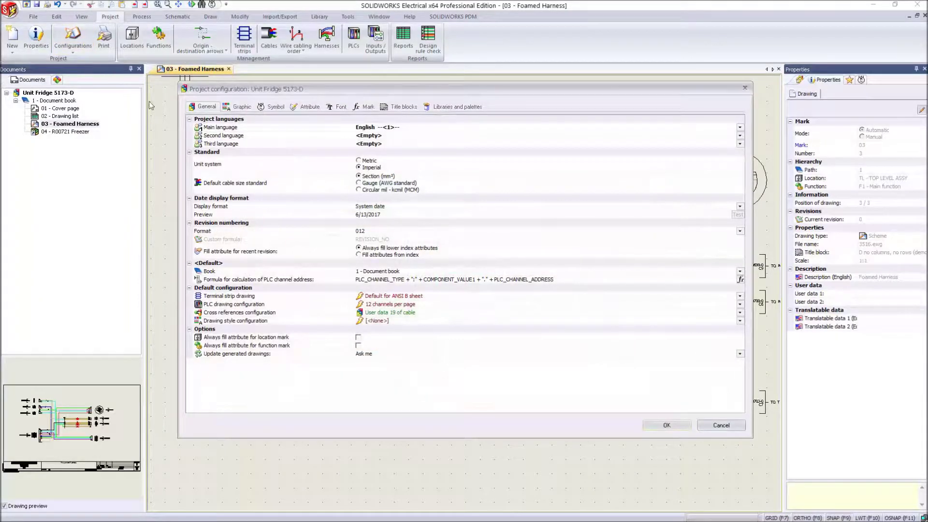
pyautogui.click(405, 321)
pyautogui.click(450, 333)
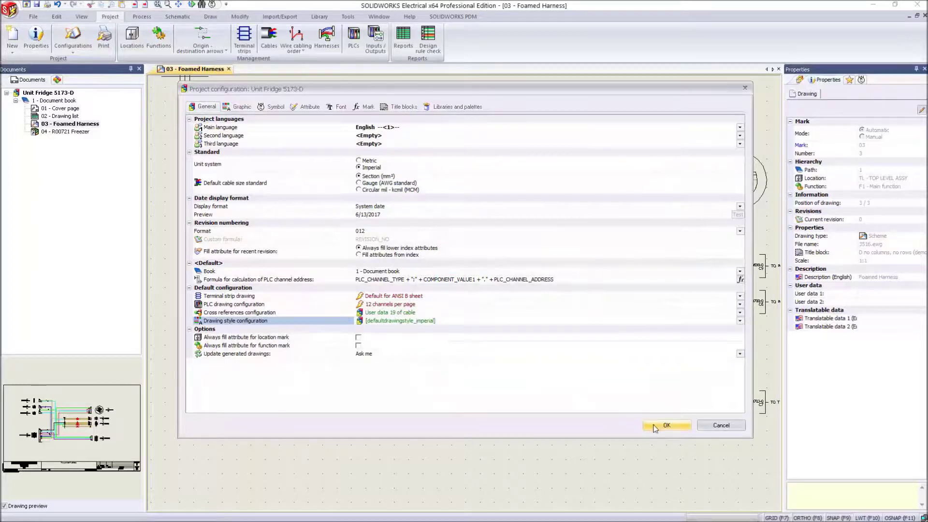
pyautogui.click(653, 428)
# Step: Draw a revision cloud around the top-left connectors on the Revision layer
pyautogui.click(93, 39)
pyautogui.click(201, 123)
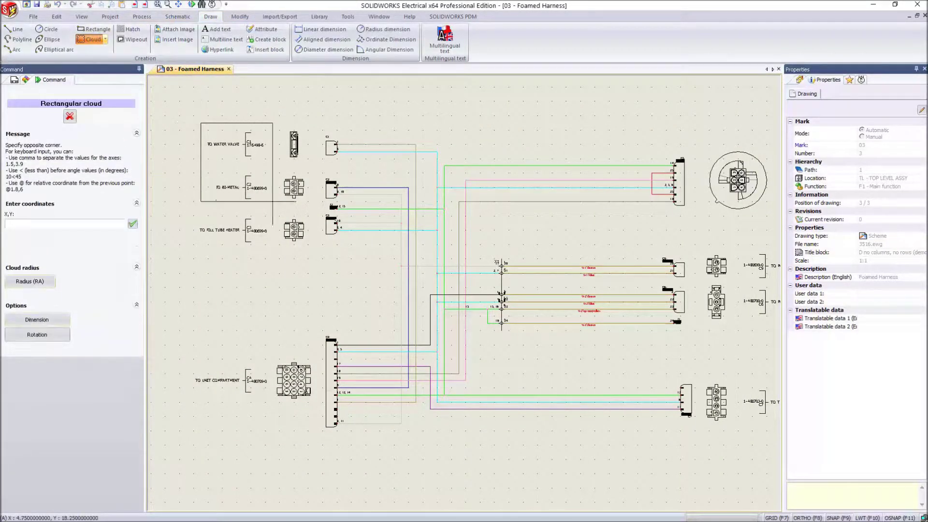
pyautogui.click(348, 247)
pyautogui.click(923, 143)
pyautogui.click(881, 218)
pyautogui.press('Escape')
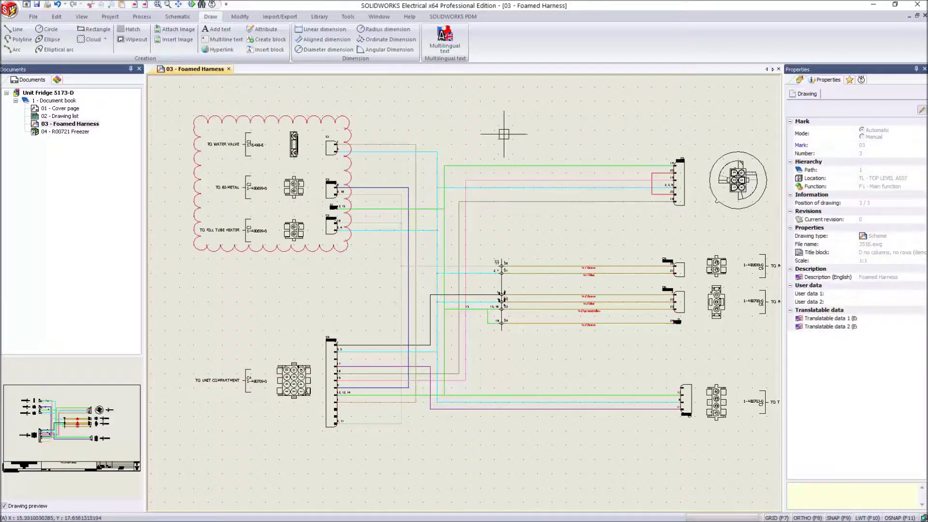
pyautogui.click(110, 15)
pyautogui.click(72, 39)
# Step: Add the #TAG symbol attribute to the project configuration and set its colour to 140
pyautogui.click(101, 64)
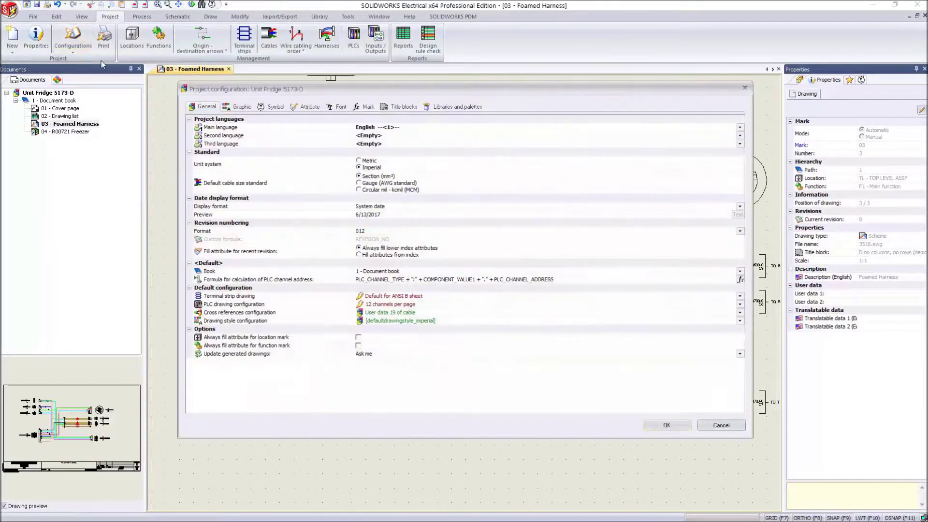
pyautogui.click(310, 107)
pyautogui.click(238, 134)
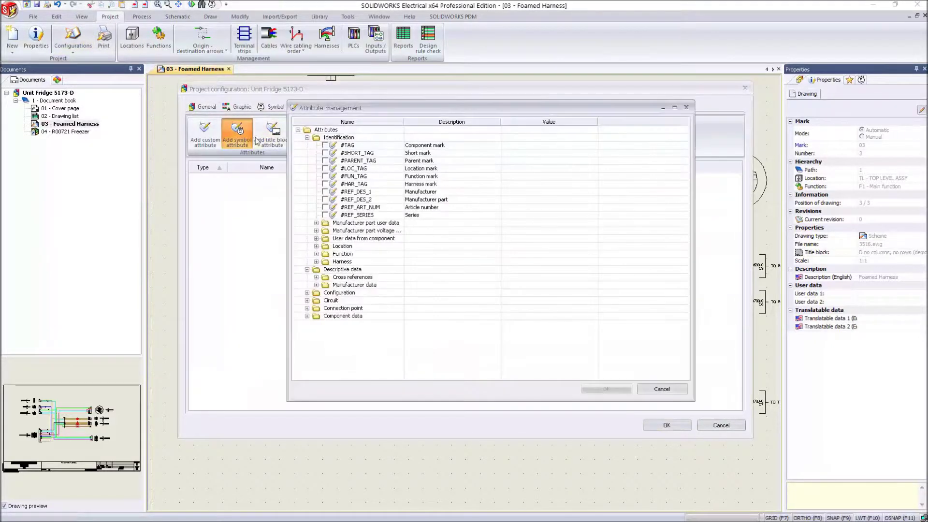
pyautogui.click(325, 145)
pyautogui.click(605, 388)
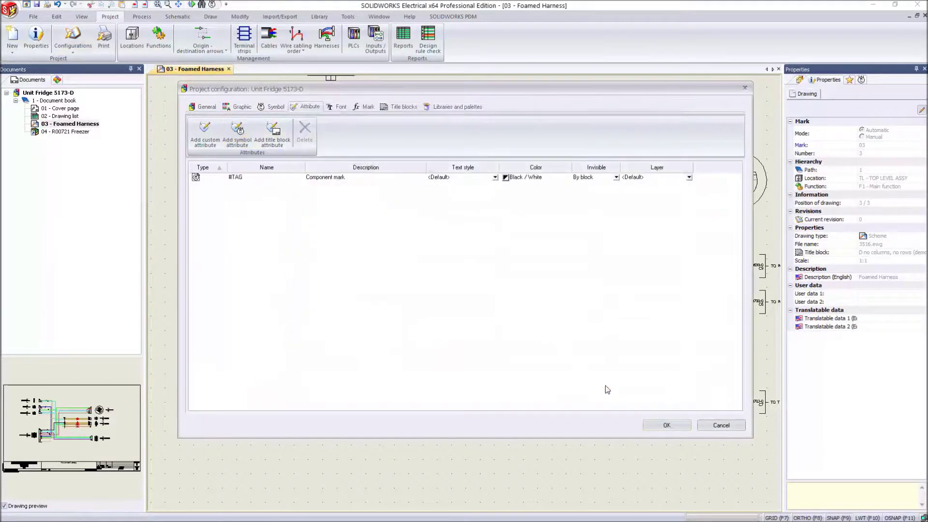
pyautogui.doubleClick(527, 179)
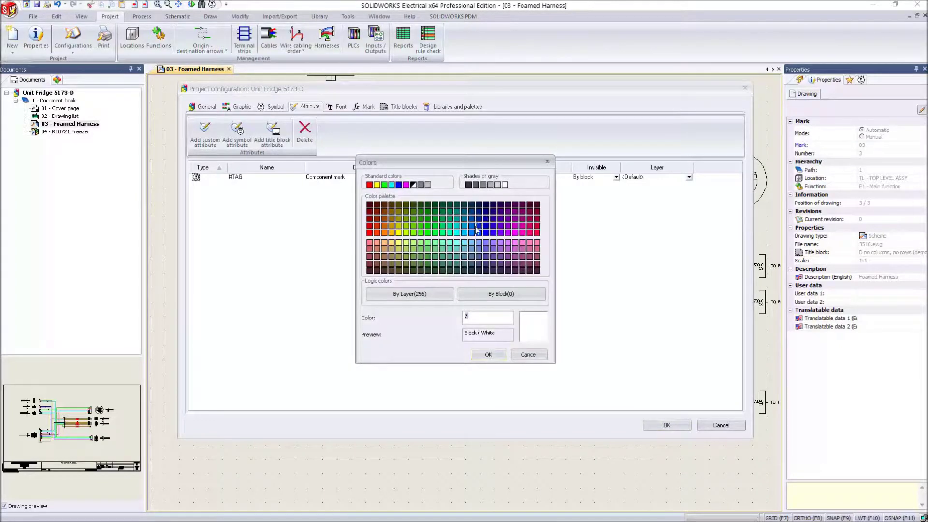
pyautogui.click(467, 236)
pyautogui.click(491, 356)
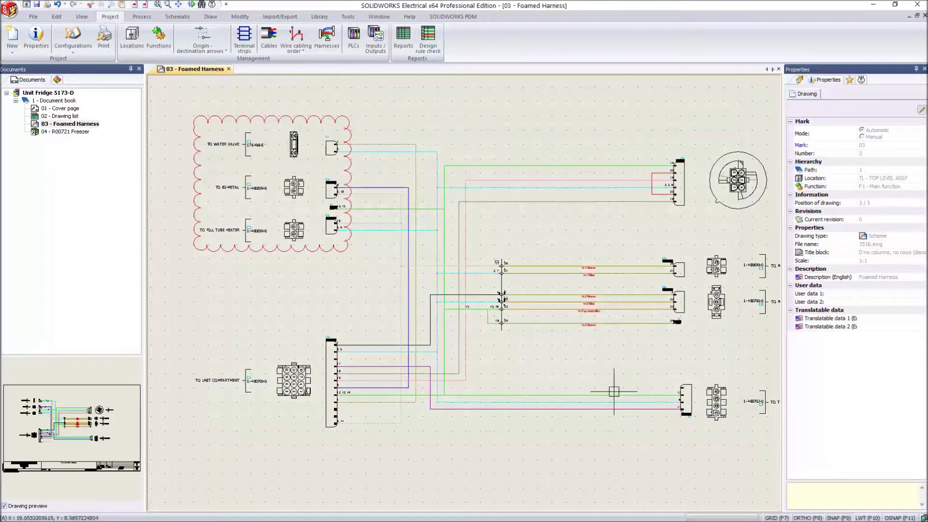
pyautogui.click(76, 49)
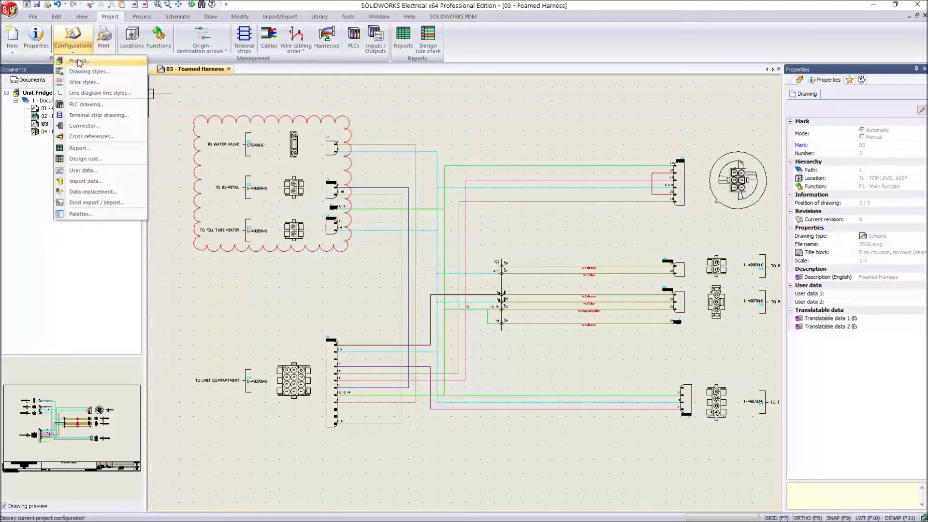
# Step: Set the location outline text formula to location mark and description plus " - Fridge"
pyautogui.click(79, 61)
pyautogui.click(337, 107)
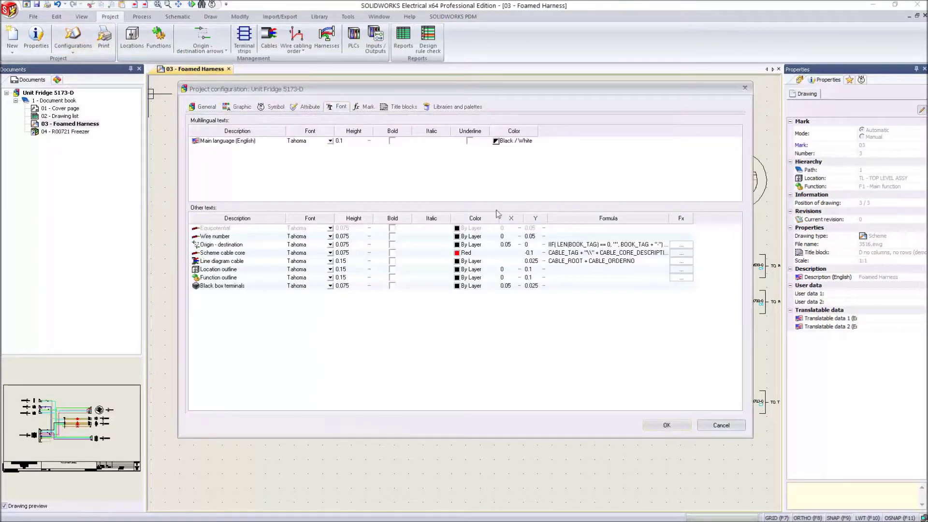
pyautogui.click(682, 270)
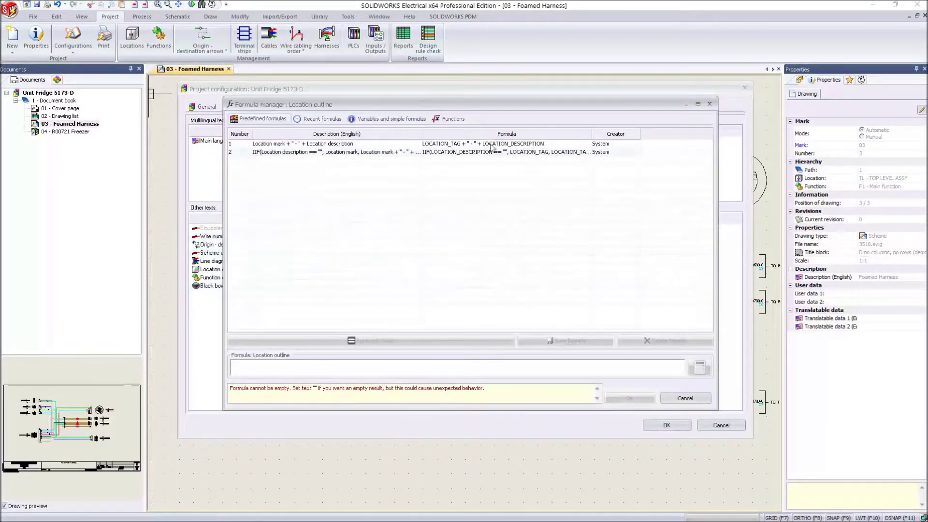
pyautogui.doubleClick(382, 147)
pyautogui.write('+ " - ')
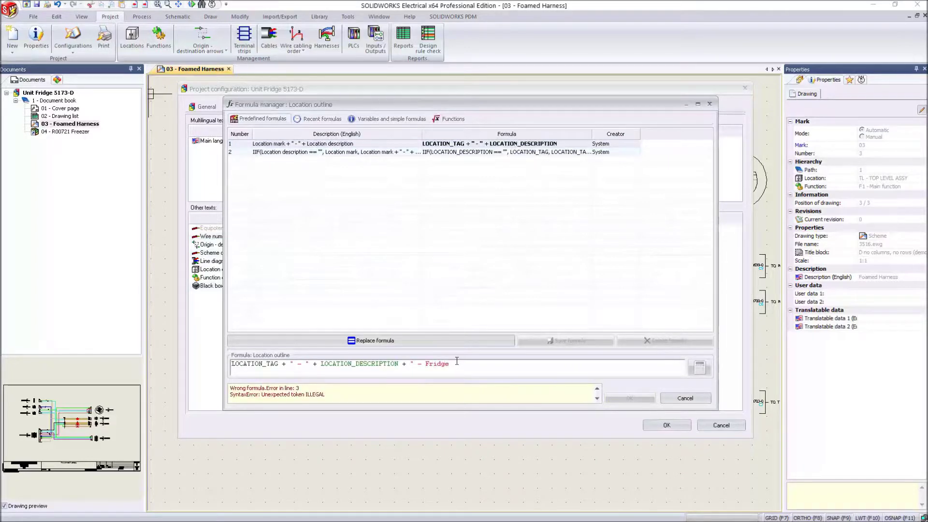
pyautogui.write('"')
pyautogui.click(630, 398)
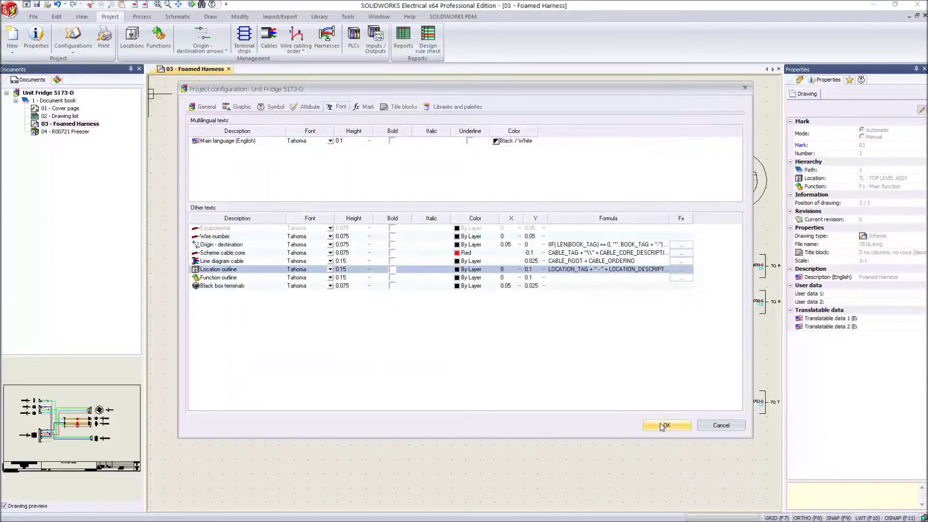
pyautogui.click(666, 425)
pyautogui.click(176, 16)
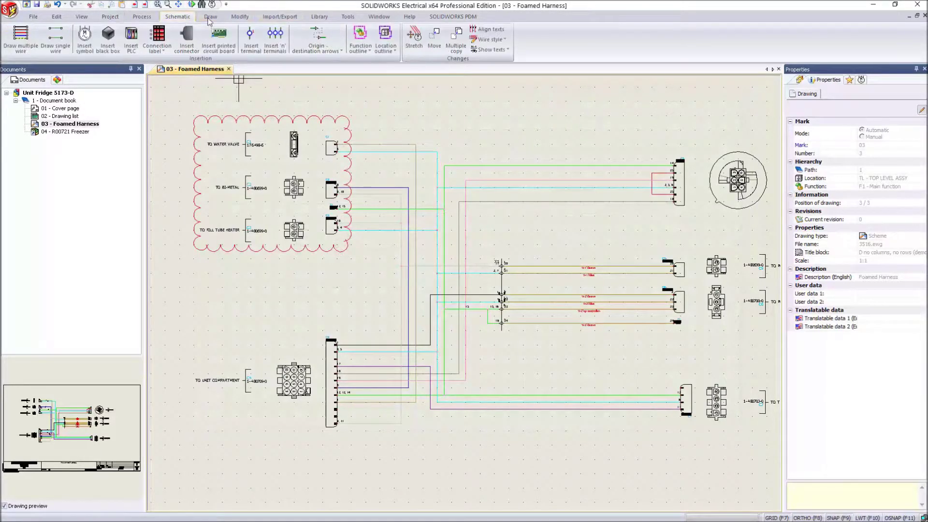
# Step: Draw a location outline around the right-side power cord connectors, assigned to PW POWER CORD
pyautogui.click(377, 38)
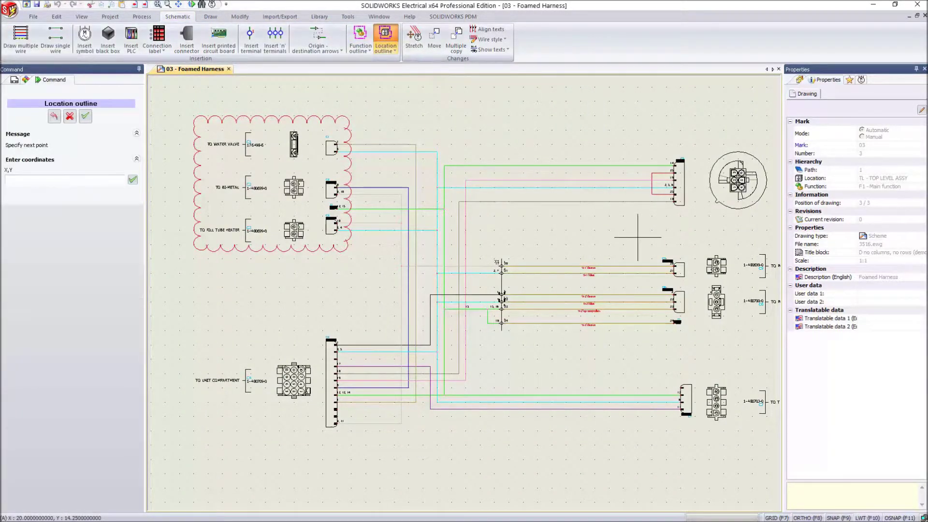
pyautogui.click(638, 236)
pyautogui.click(773, 339)
pyautogui.click(517, 208)
pyautogui.click(611, 403)
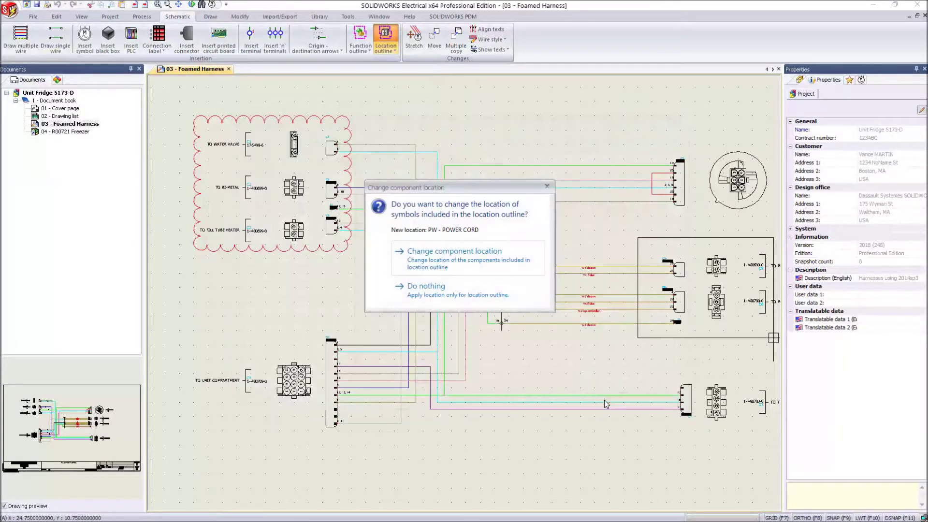
pyautogui.click(494, 266)
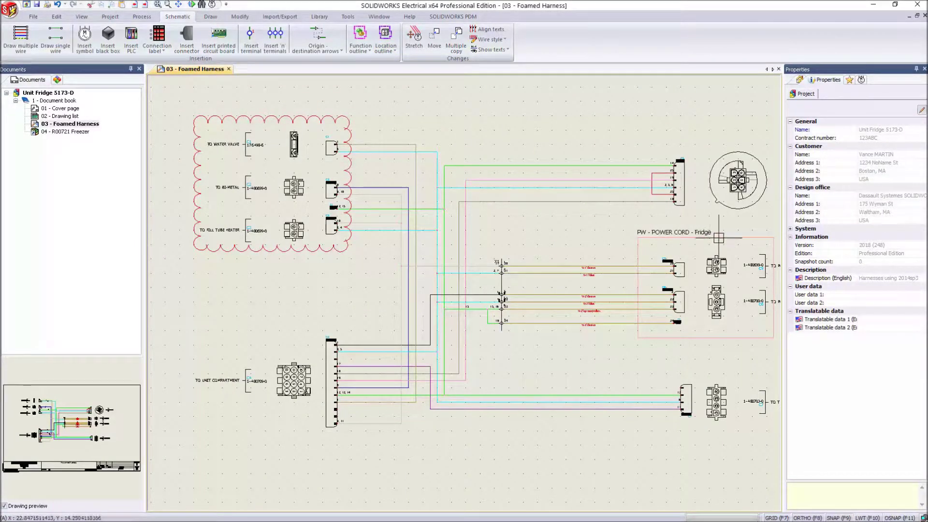
pyautogui.click(82, 16)
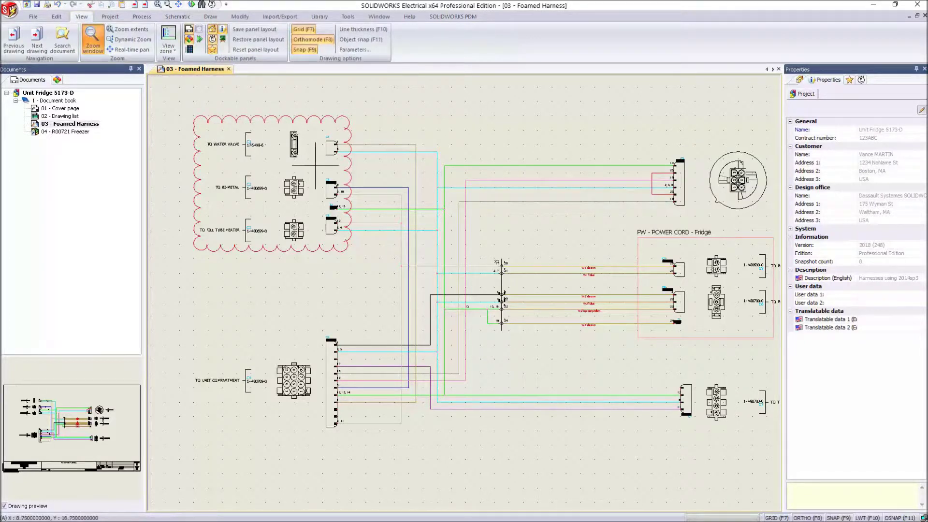
pyautogui.moveTo(316, 173); pyautogui.dragTo(412, 282)
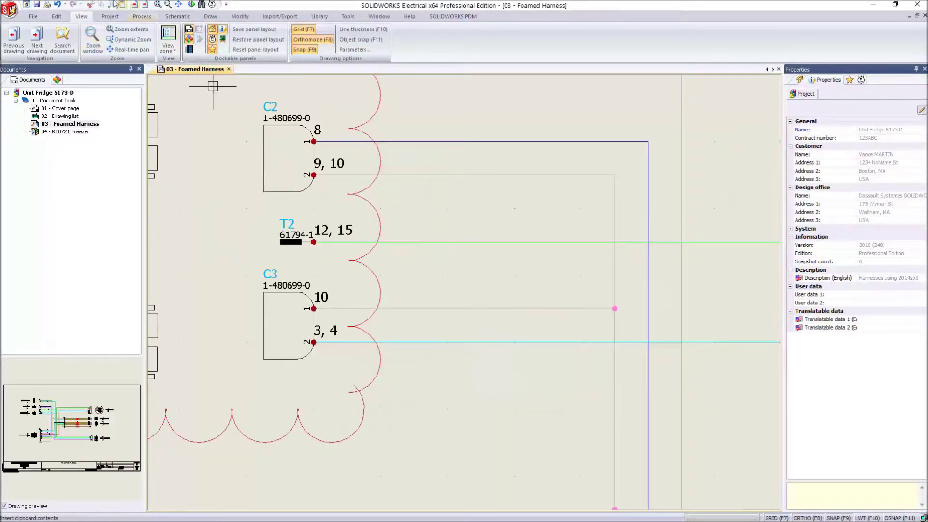
pyautogui.click(110, 16)
# Step: Select the Equipotential wire style, set the Equipotential label display style, and apply
pyautogui.click(73, 45)
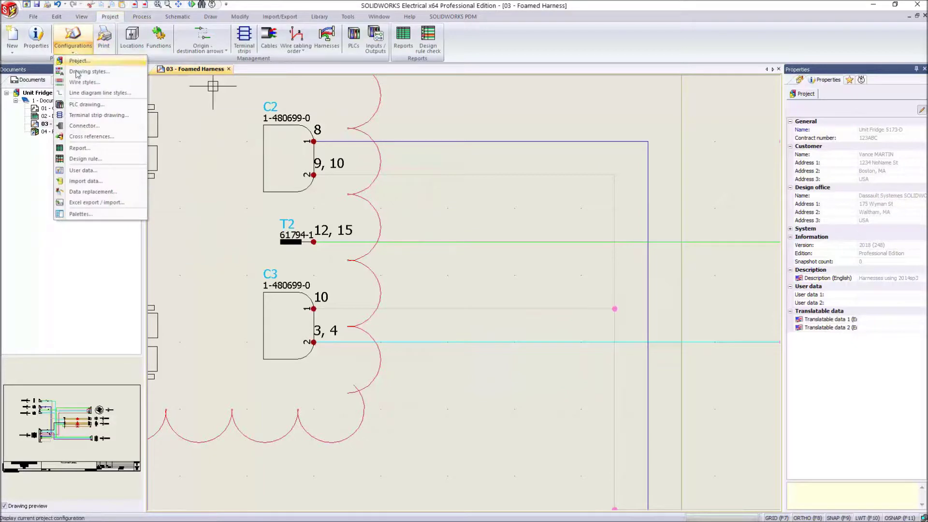
pyautogui.click(82, 82)
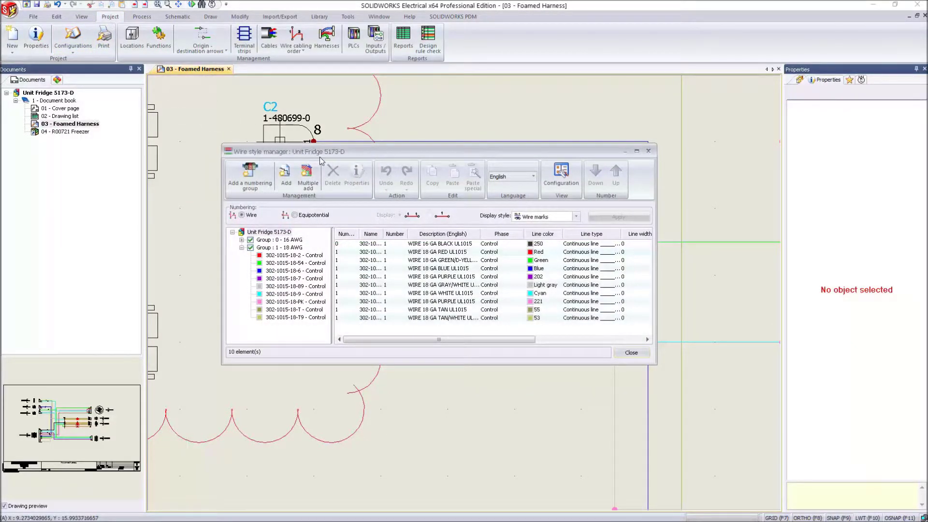
pyautogui.click(325, 216)
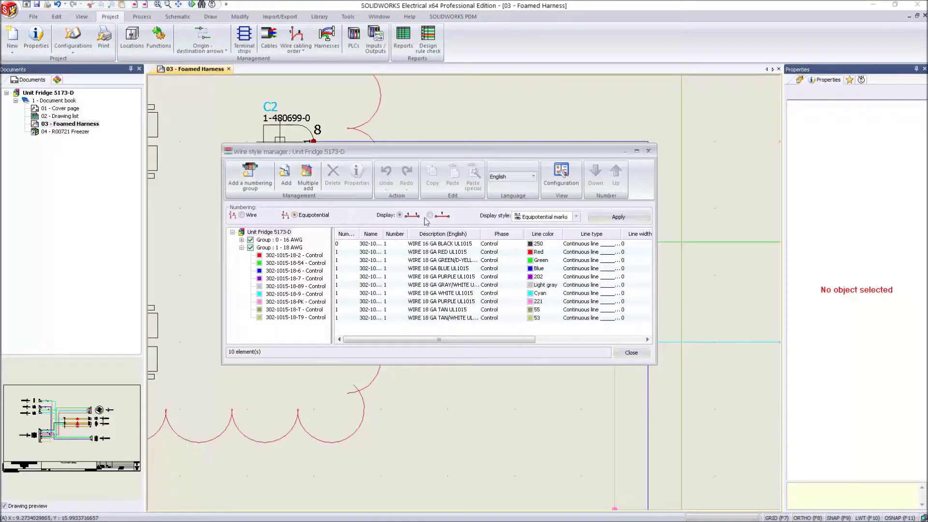
pyautogui.click(542, 217)
pyautogui.click(548, 233)
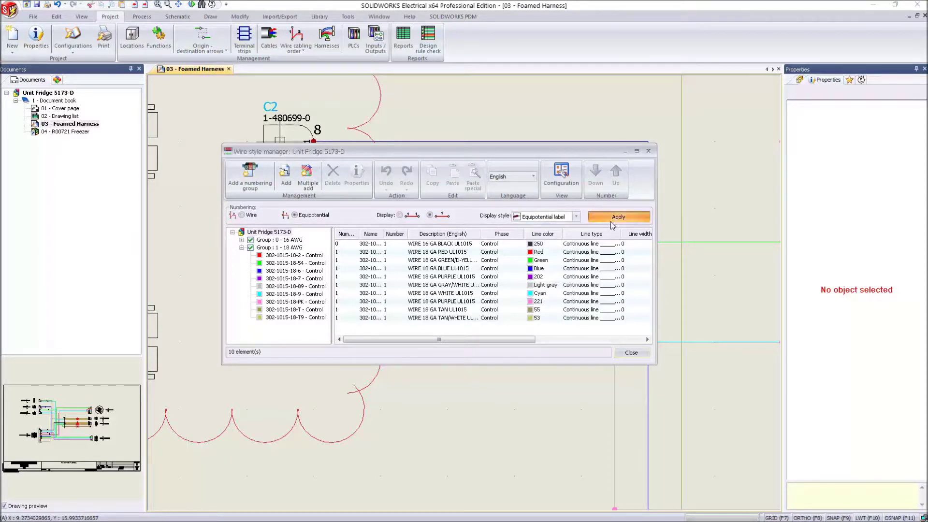
pyautogui.click(617, 218)
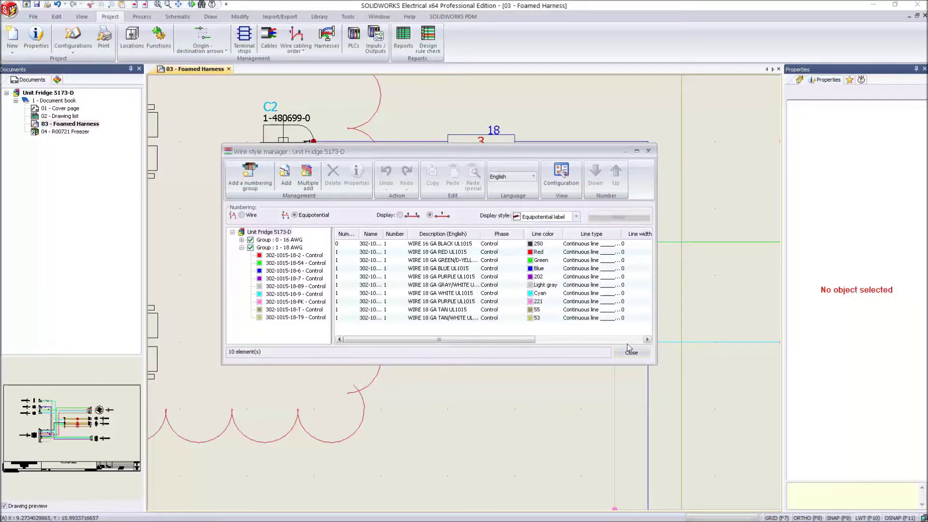
pyautogui.click(629, 354)
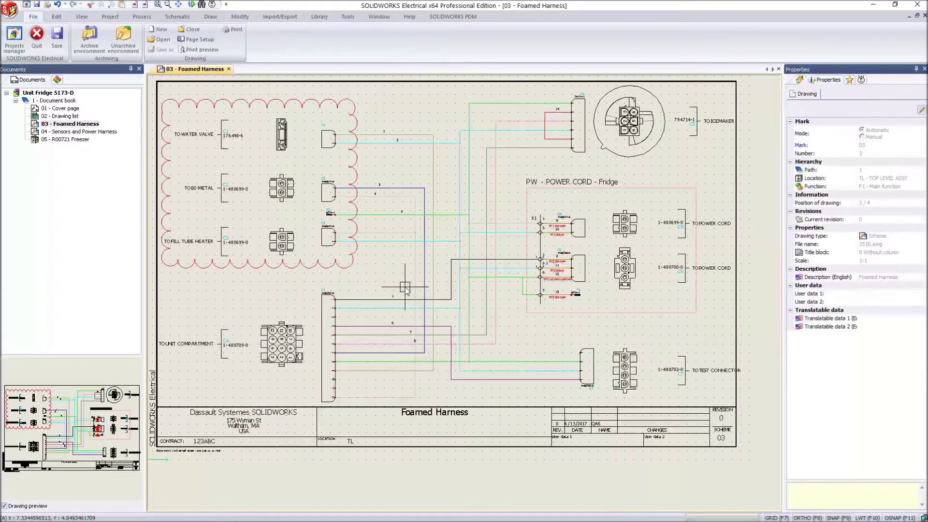
# Step: Run Title block > Update on the 03 - Foamed Harness sheet
pyautogui.rightClick(90, 127)
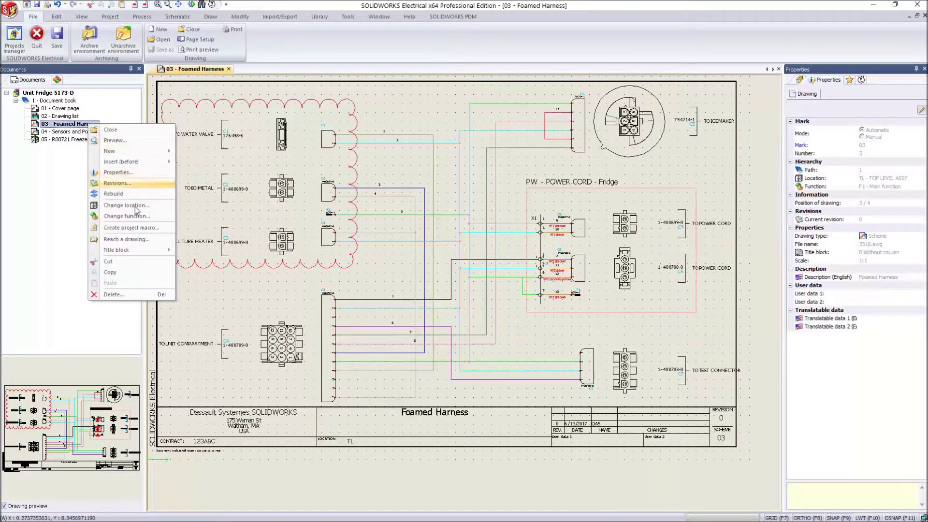
pyautogui.moveTo(116, 249)
pyautogui.click(196, 251)
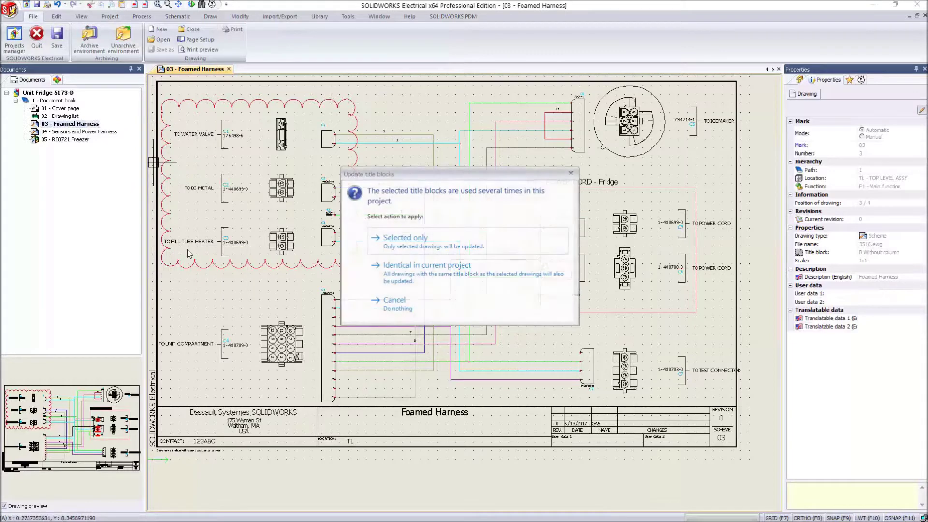